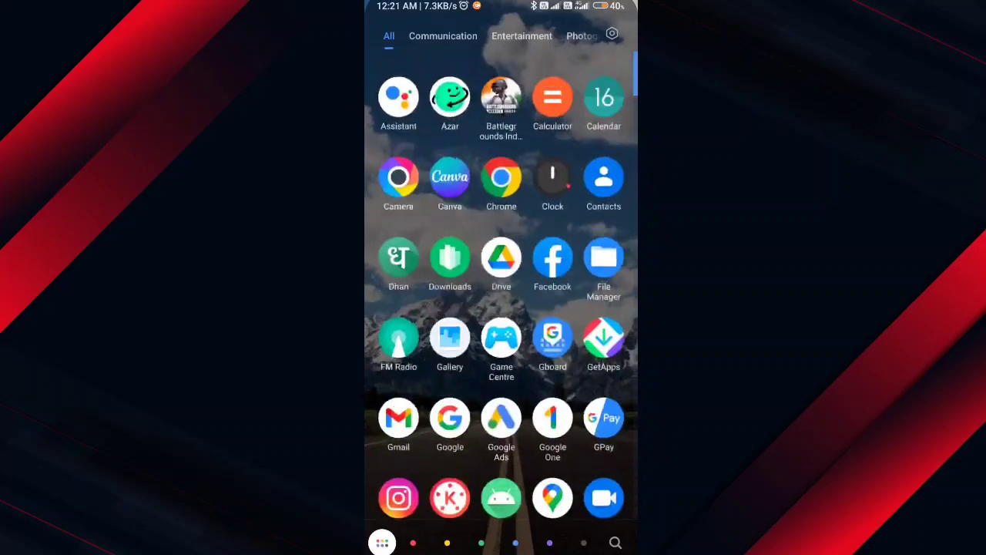
Log out of all Instagram accounts from the profile's Settings and privacy menu.
click(398, 487)
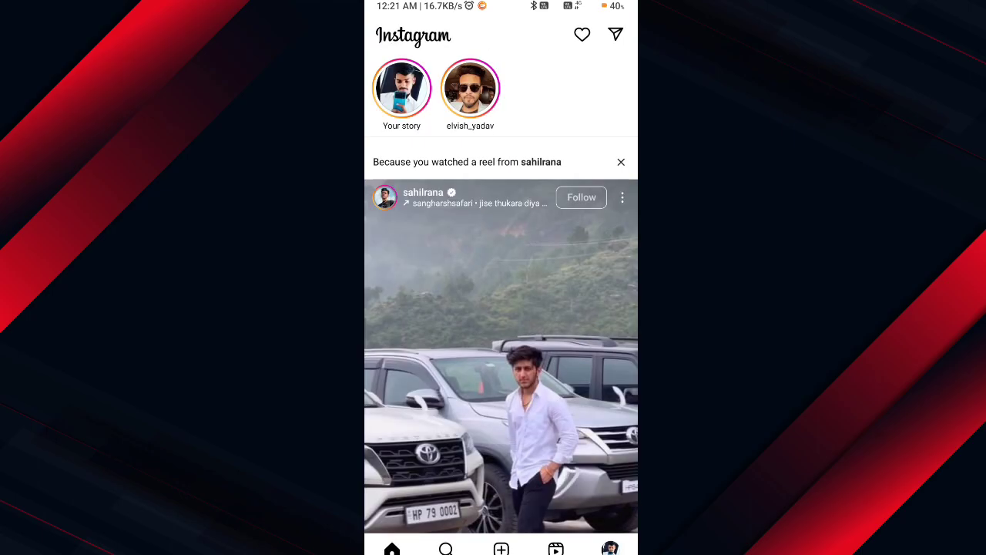
click(610, 548)
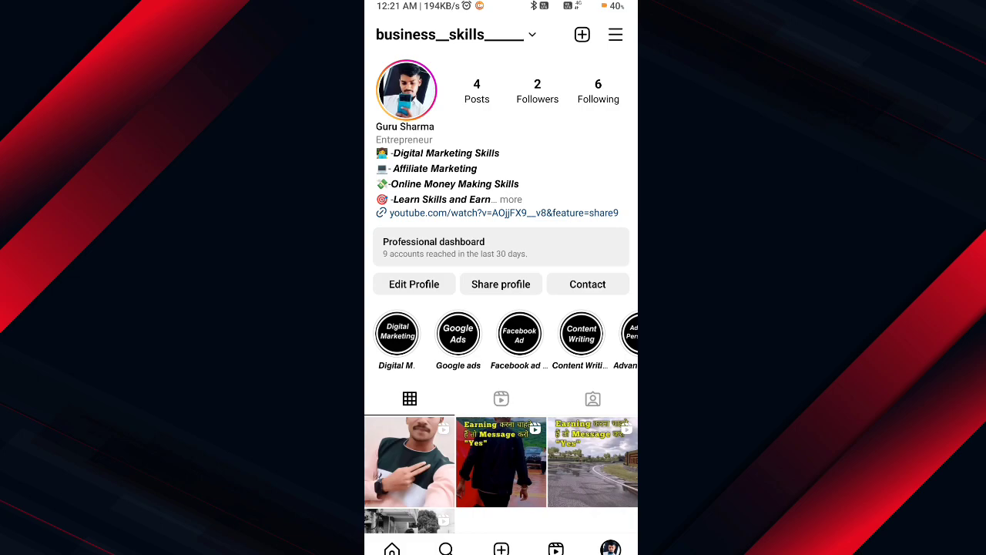
click(616, 35)
click(450, 149)
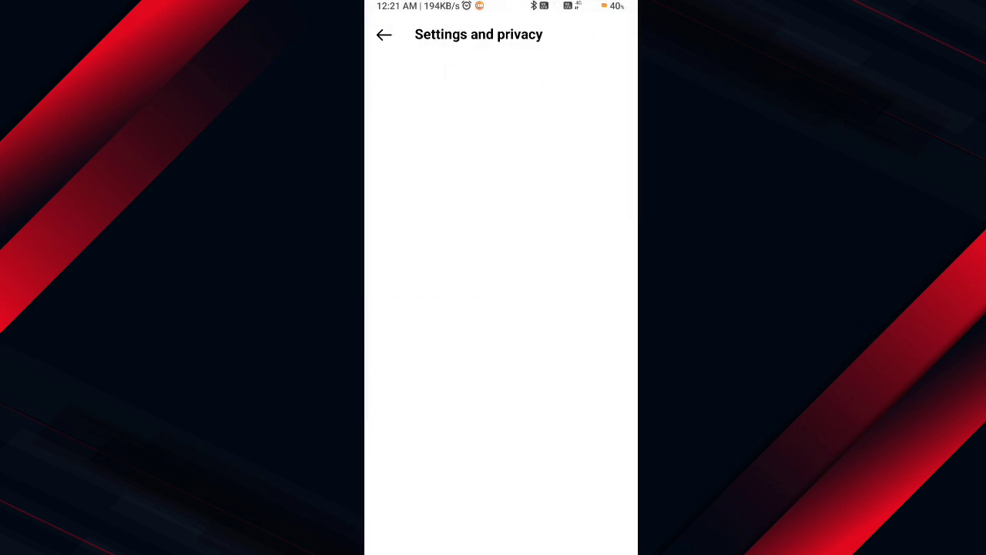
scroll(501, 308, down, 5)
scroll(501, 308, down, 10)
click(432, 548)
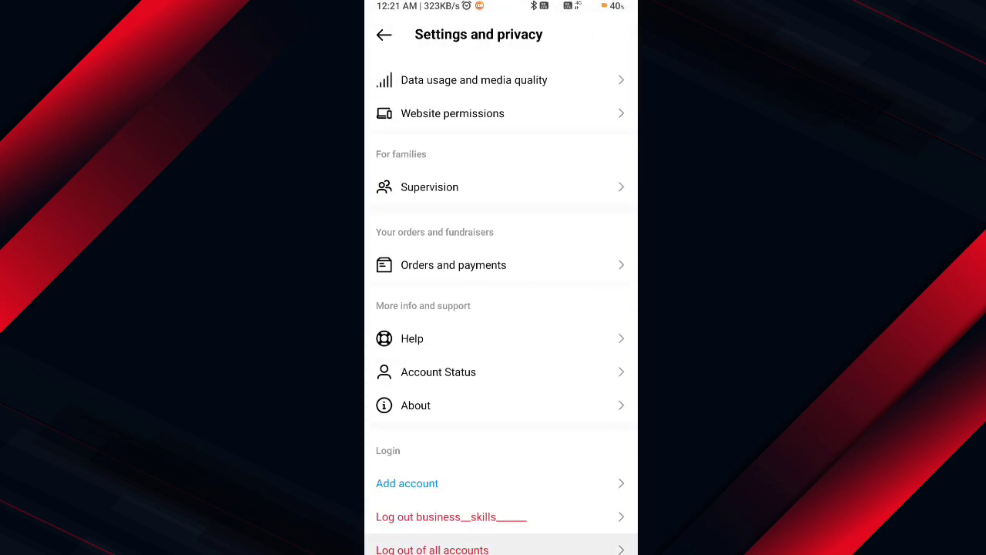
click(500, 337)
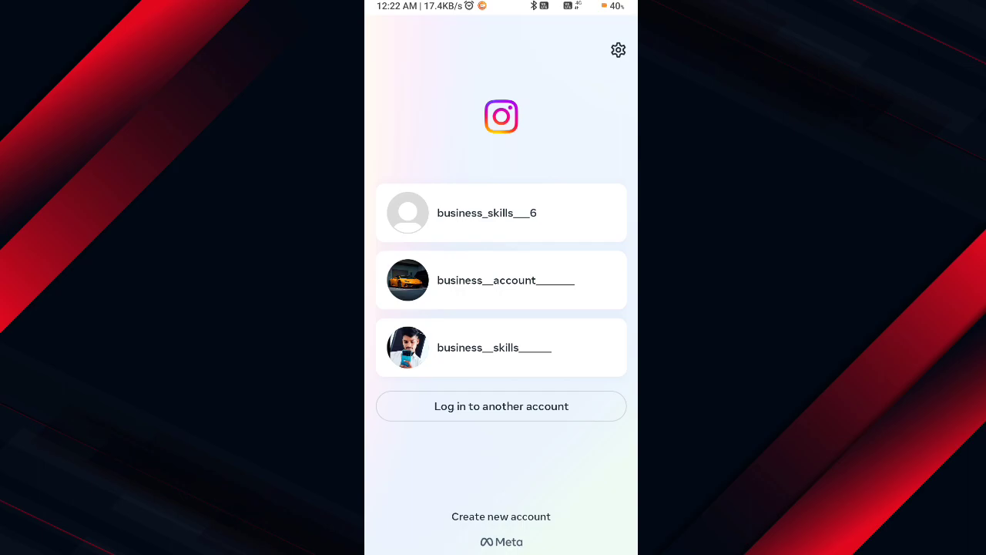
Choose the blank-avatar account and start the Forgotten Password recovery.
click(494, 348)
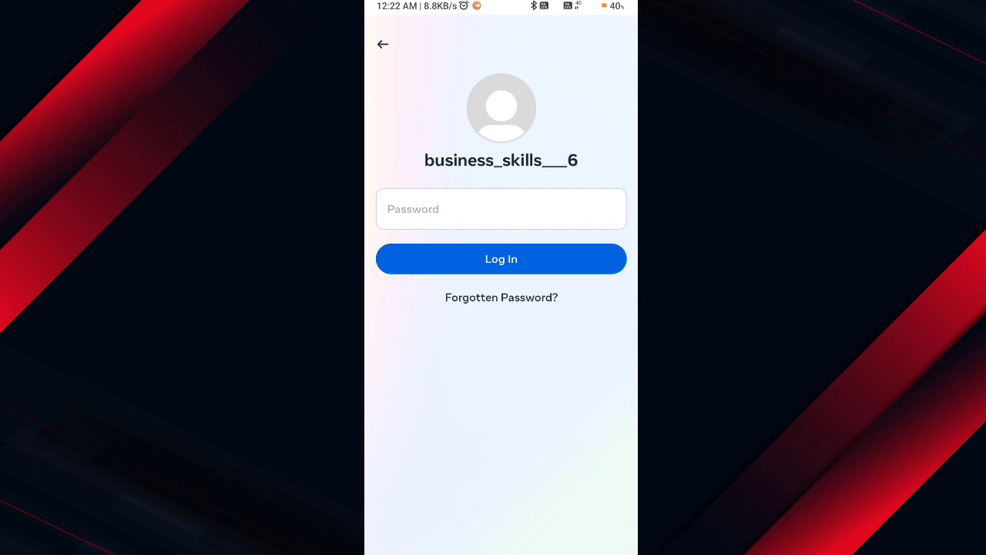
click(501, 296)
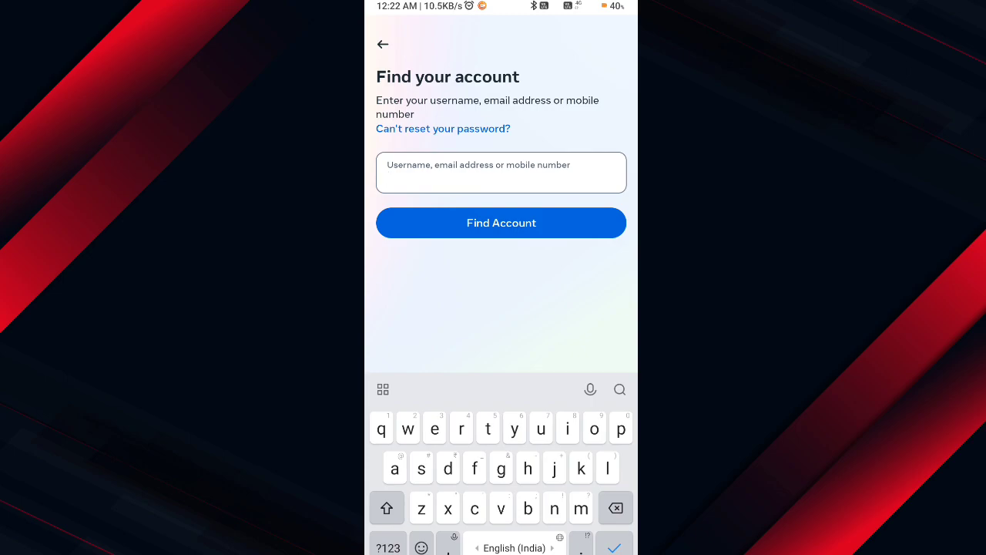
Enter the account's linked mobile number and look up the accounts tied to it.
click(389, 548)
text(8)
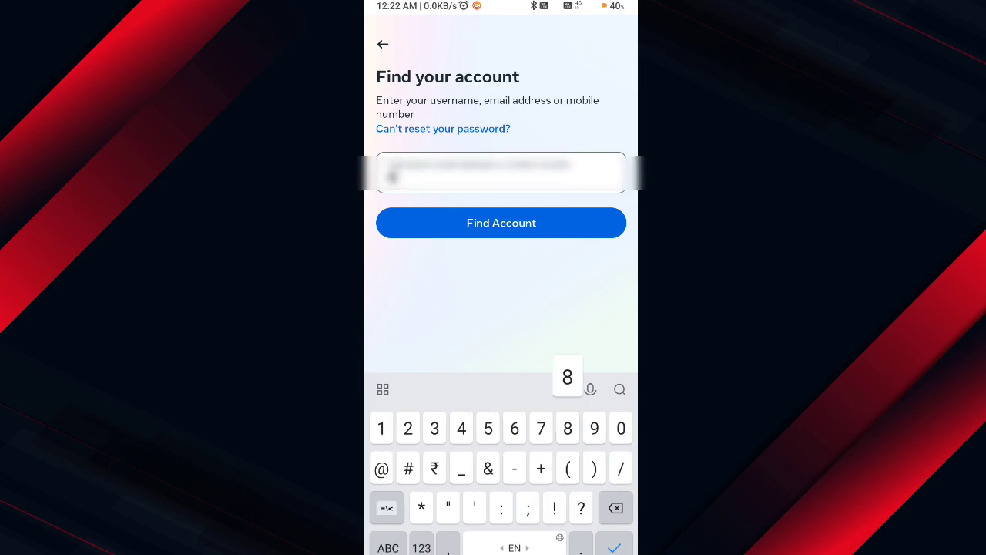
text(89)
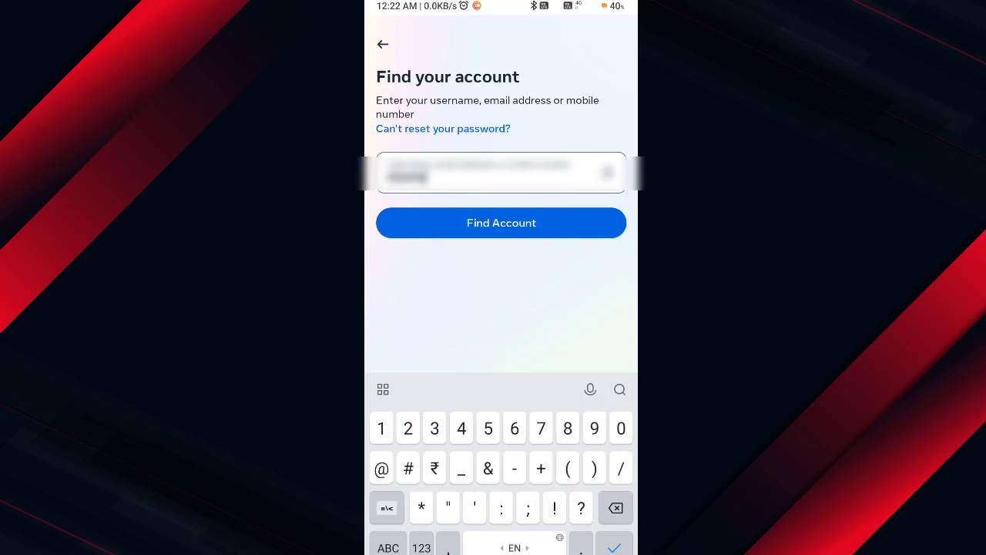
text(4642)
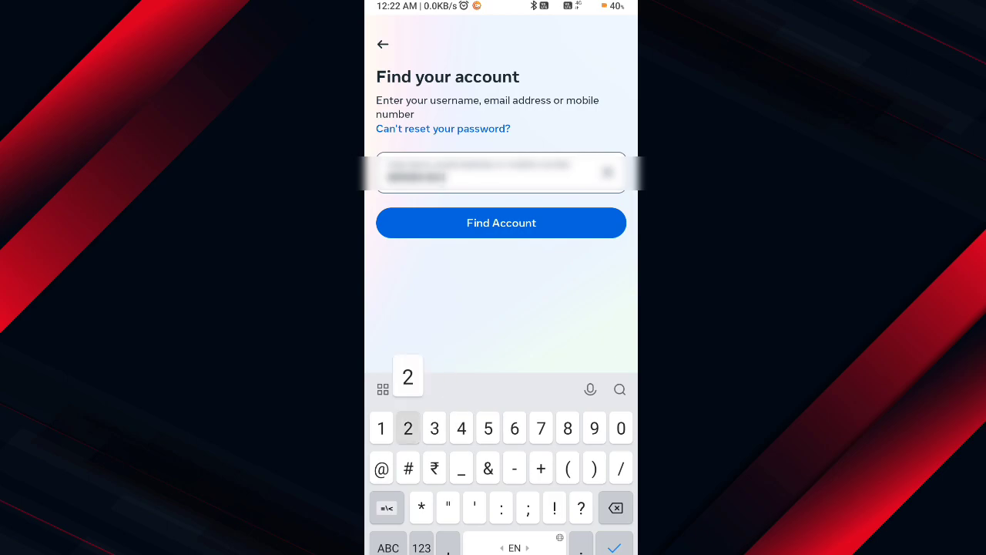
click(501, 223)
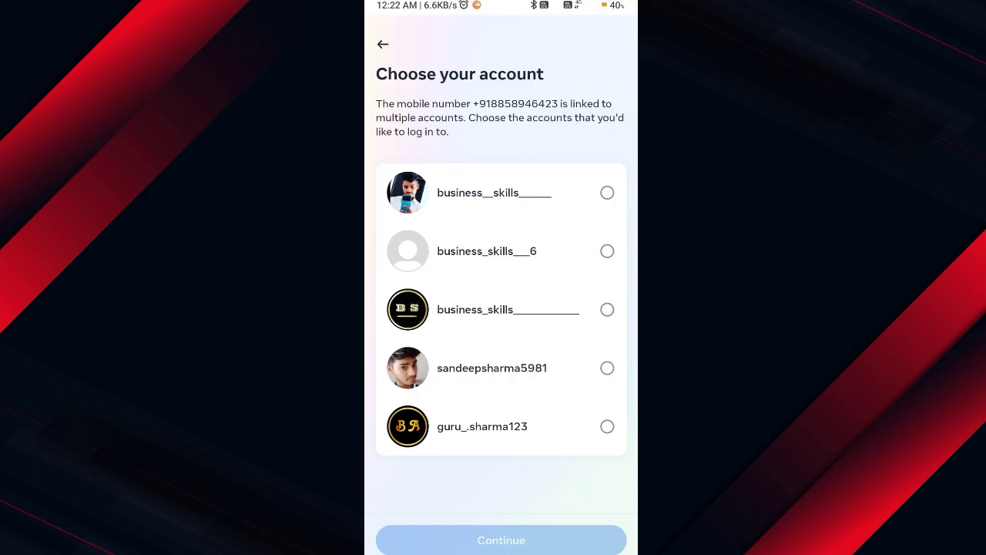
Select the blank-avatar account, then type and submit a new password for it.
click(607, 252)
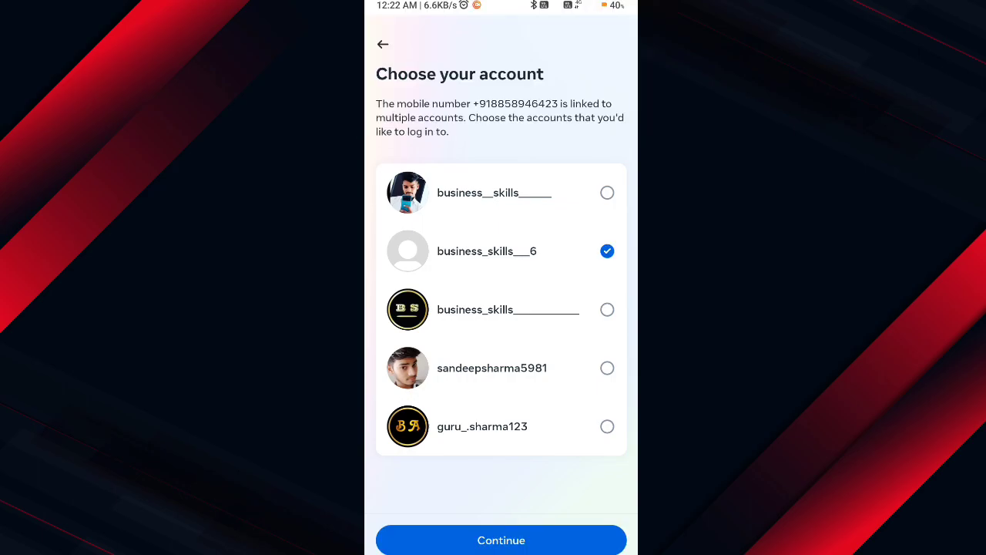
click(501, 540)
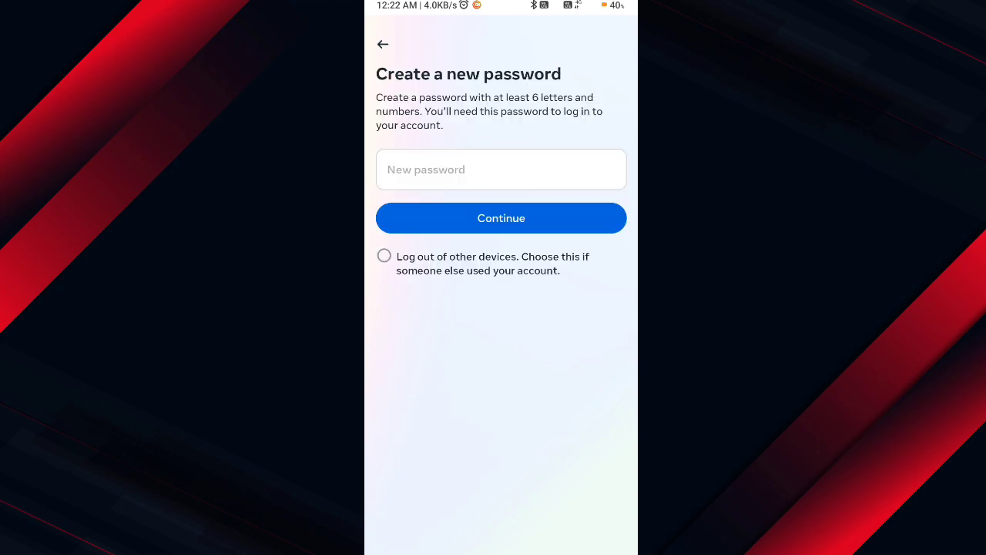
click(501, 170)
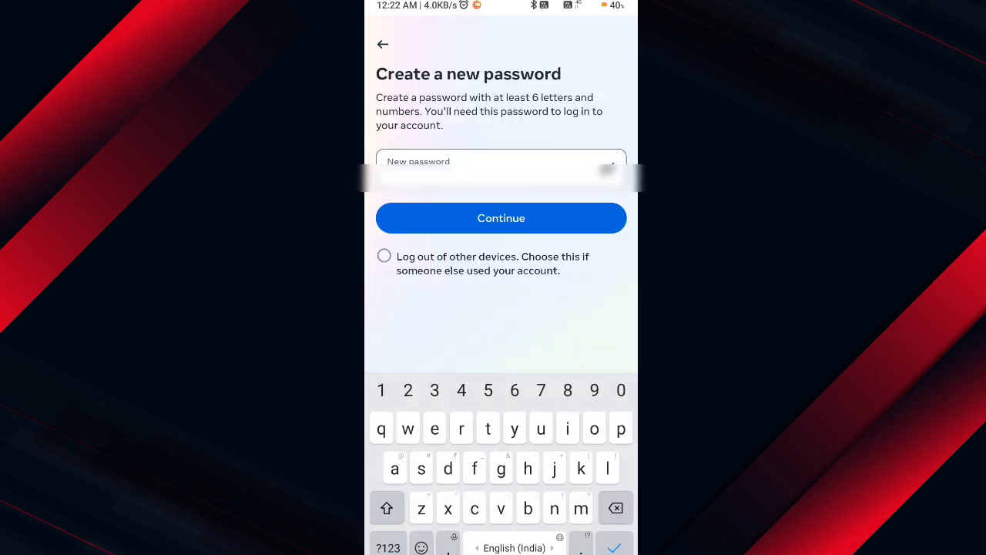
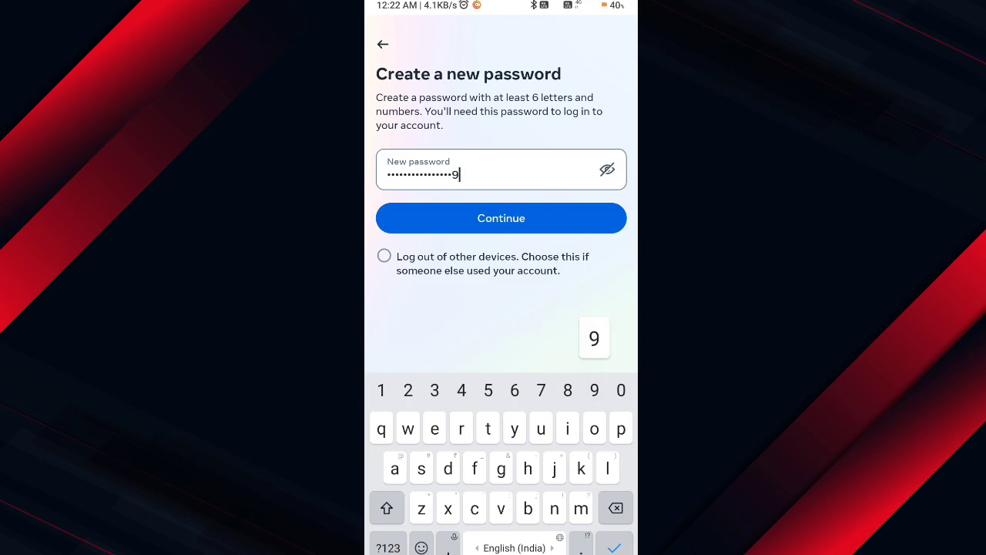
click(389, 547)
click(386, 508)
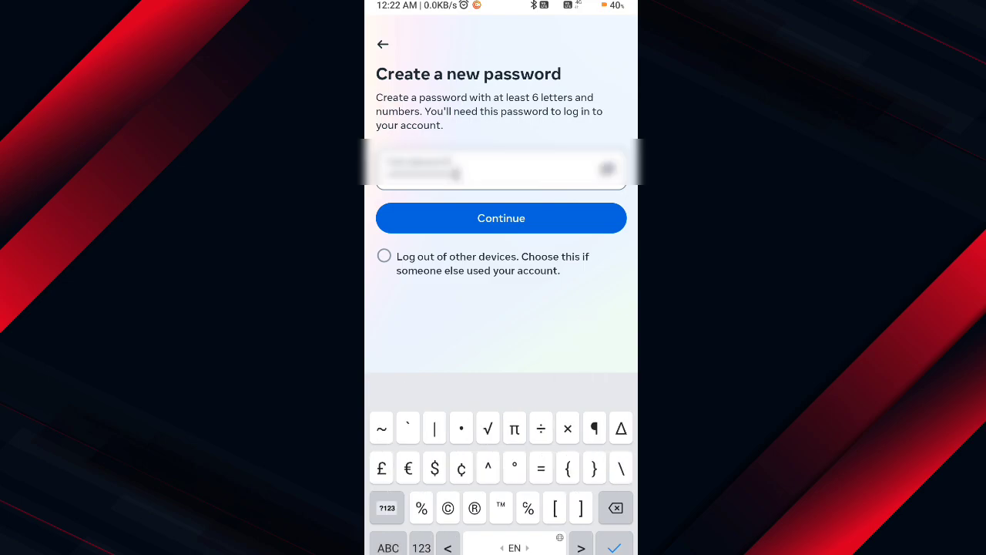
click(388, 547)
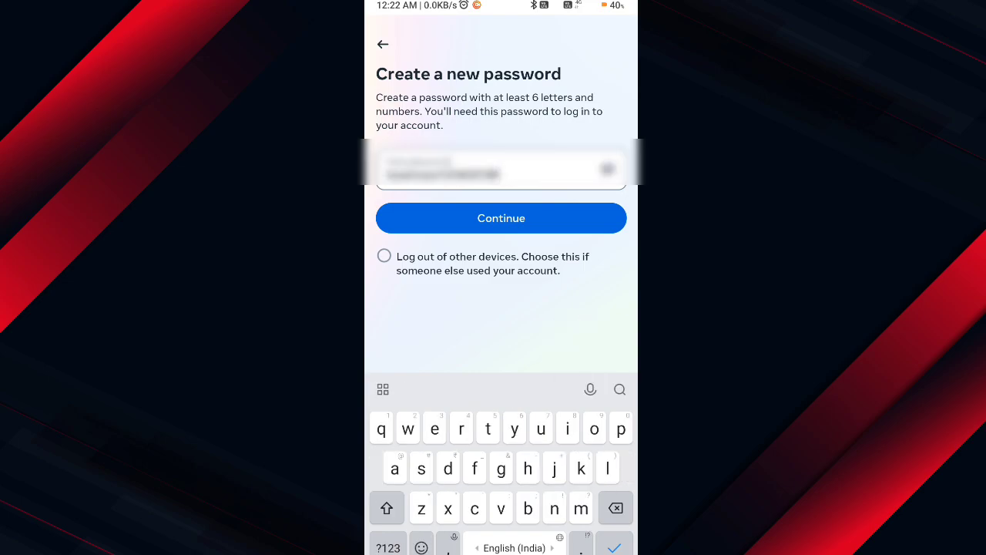
key(BackSpace)
key(Return)
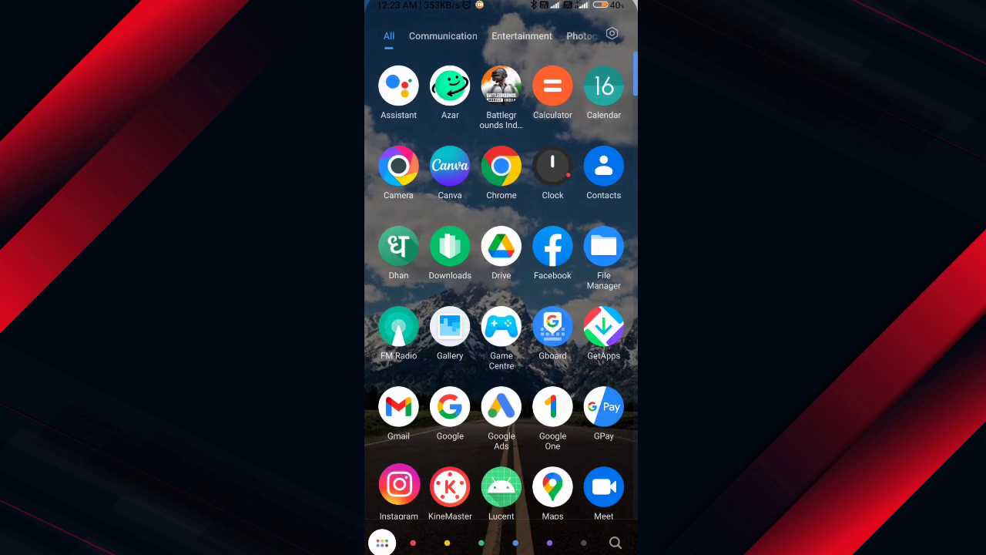
Search Google for 'recover instagram account' and open the Instagram Help Centre result.
click(450, 406)
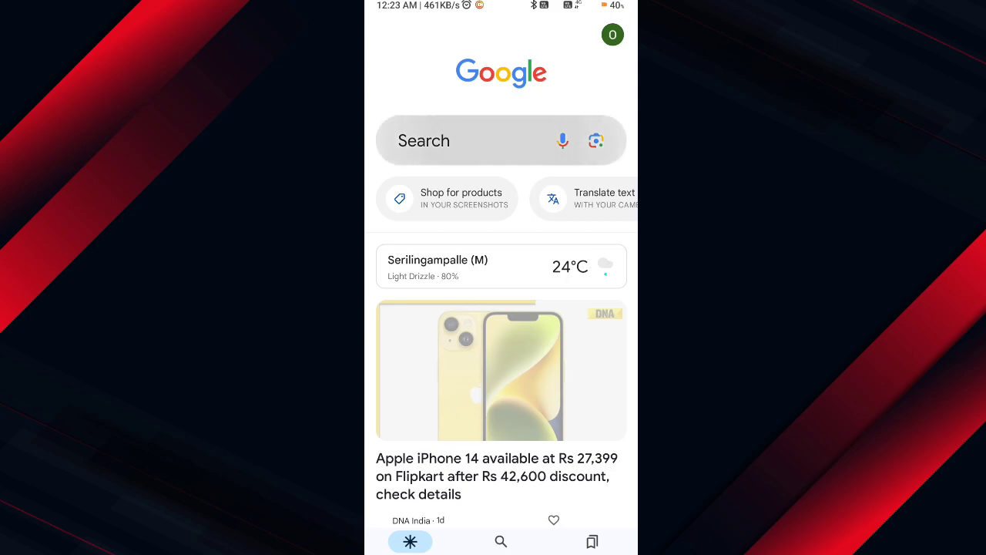
click(463, 142)
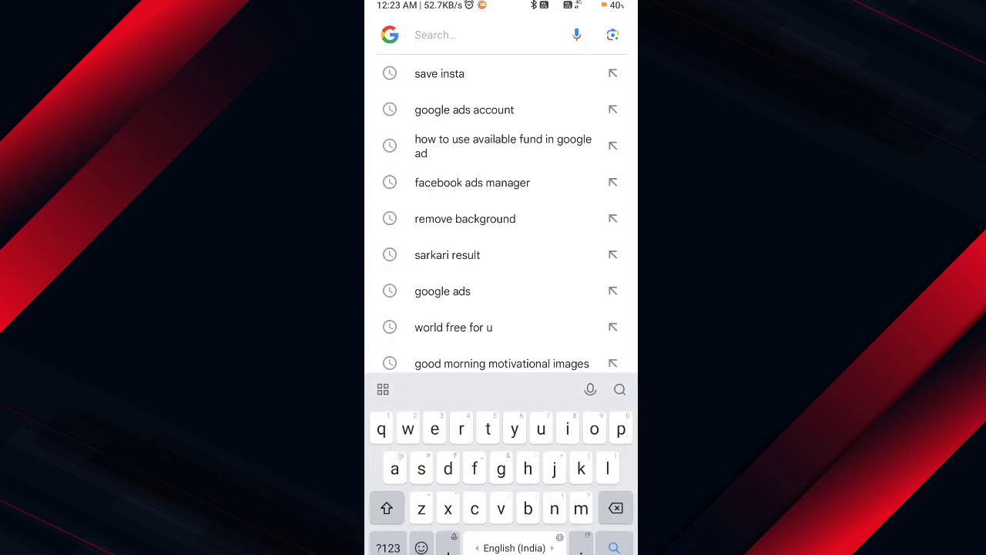
text(reco)
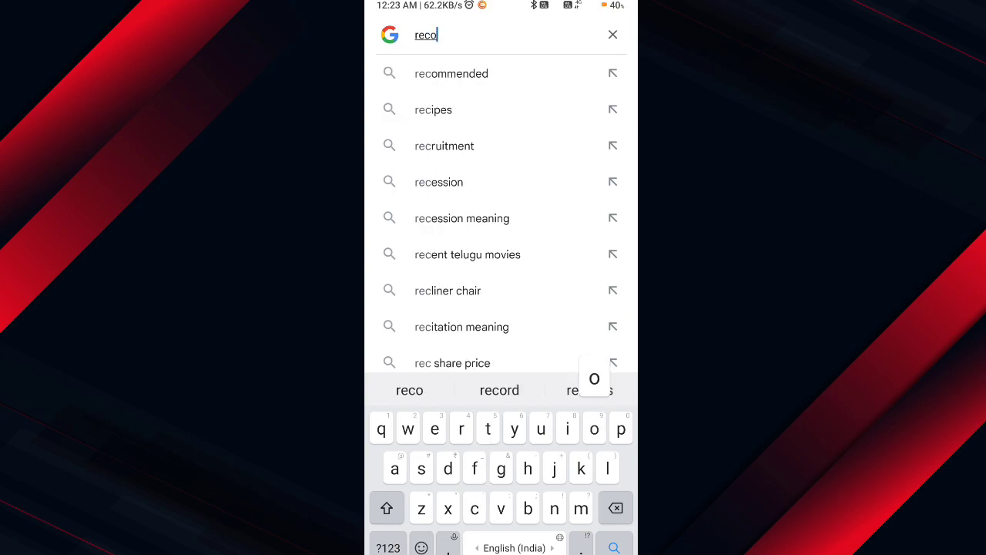
text(ver)
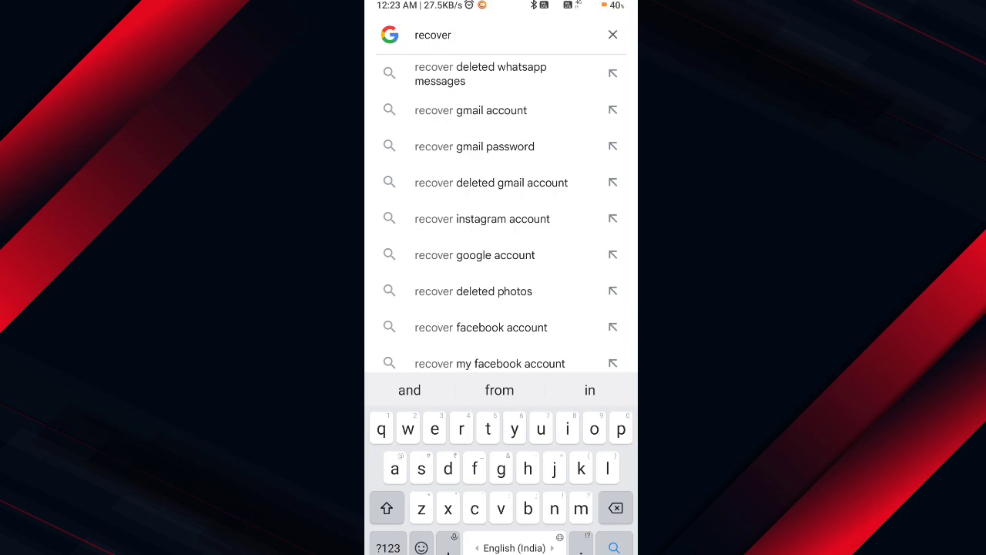
click(482, 219)
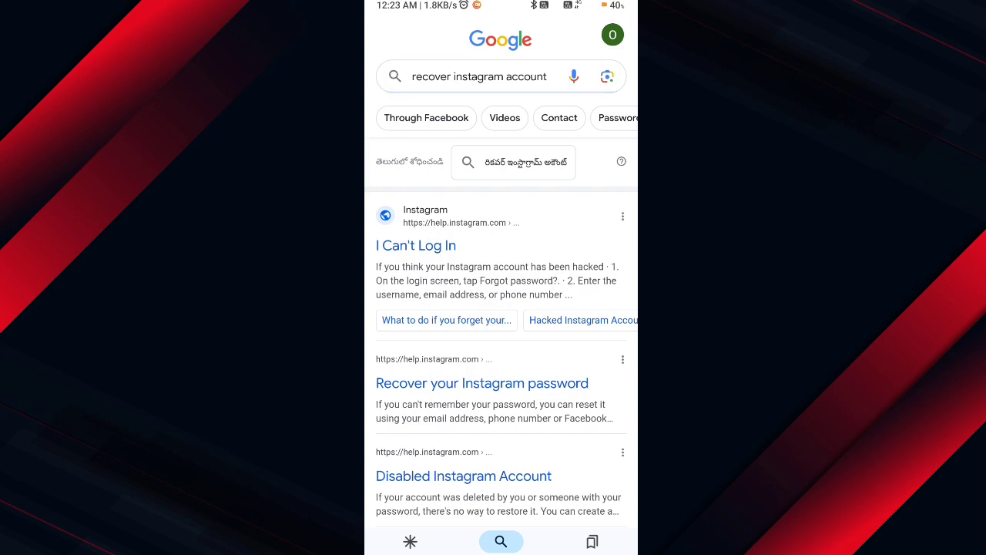
scroll(501, 309, down, 2)
scroll(501, 309, up, 2)
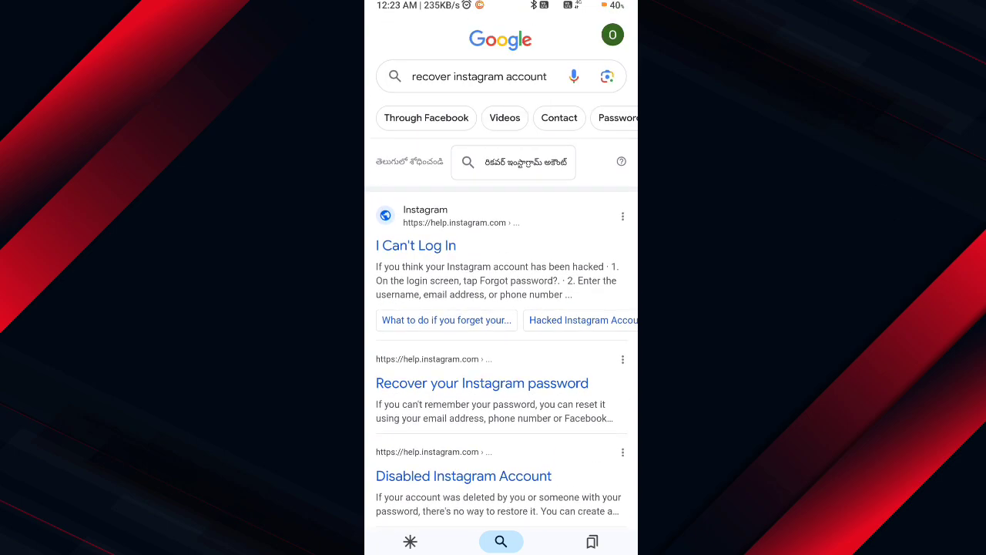
click(584, 319)
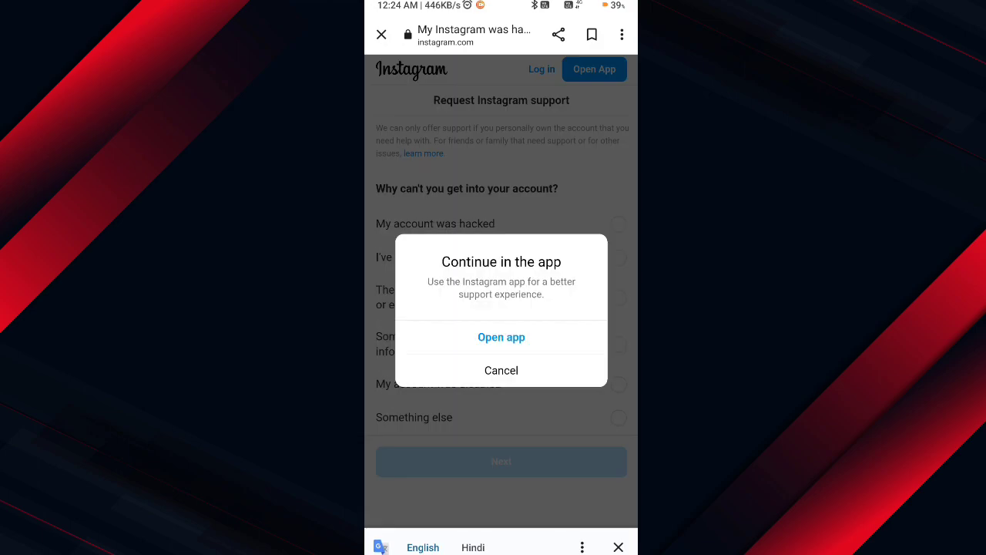
Continue in the Instagram app and choose 'I've forgotten my password' as the support reason.
click(501, 337)
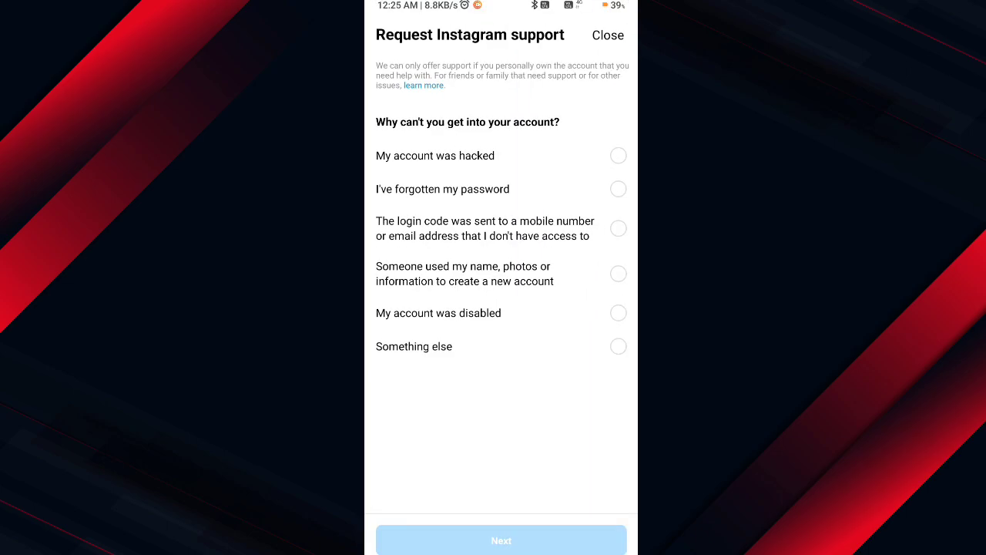
click(618, 188)
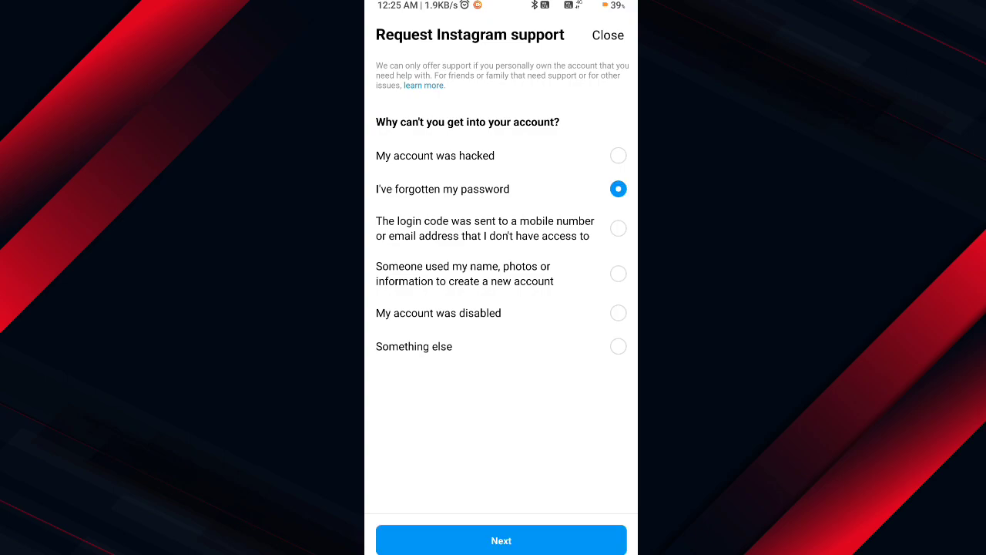
click(501, 540)
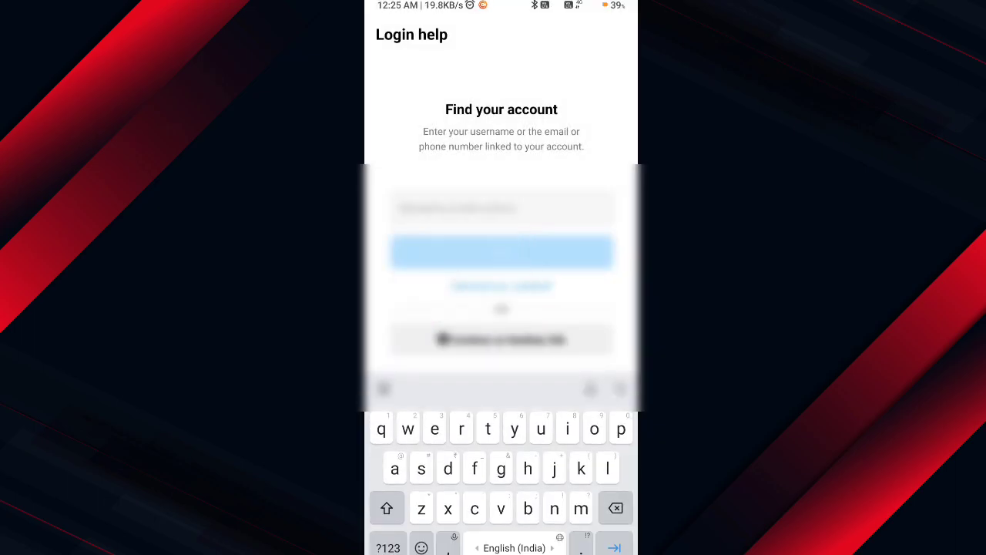
Submit the account's phone number so Instagram sends an SMS login code.
click(389, 547)
text(8)
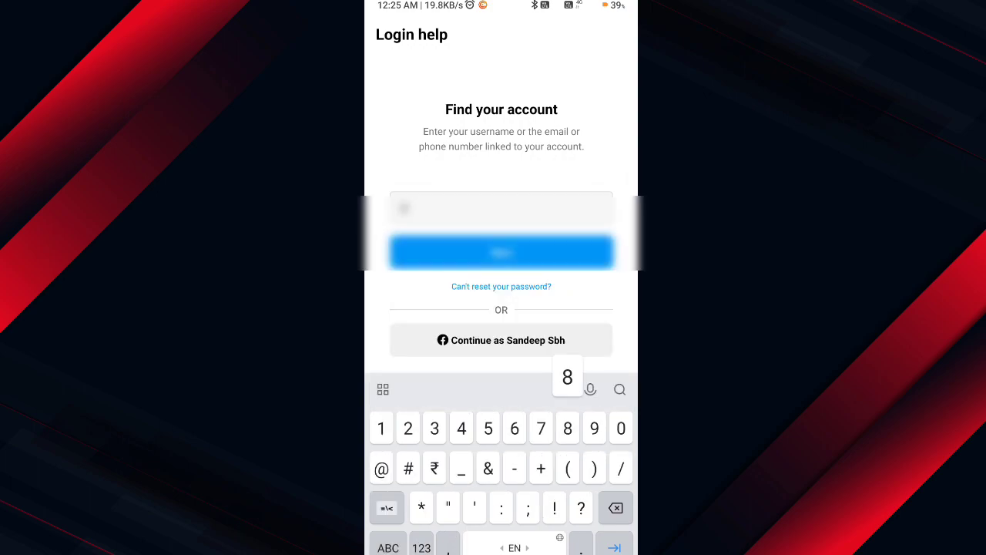
text(94)
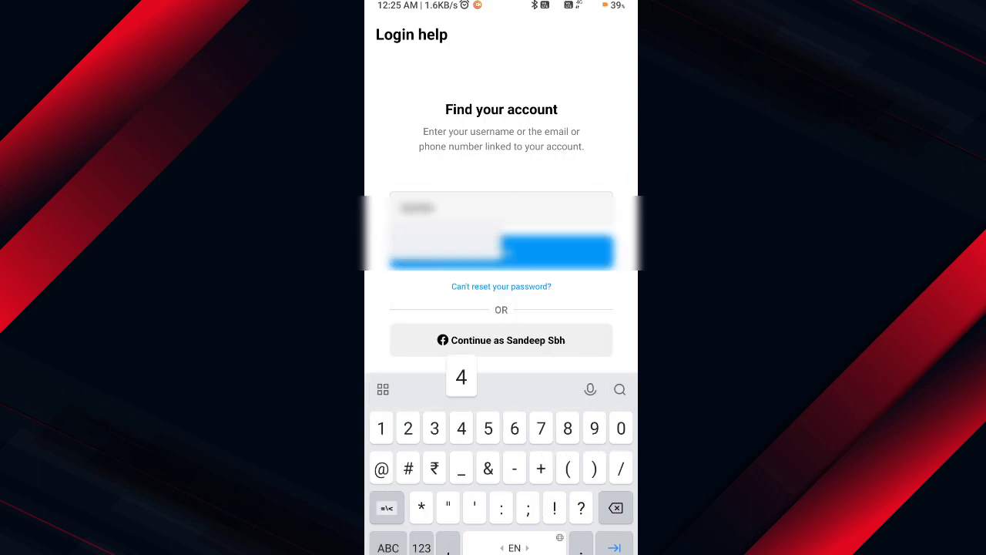
text(642)
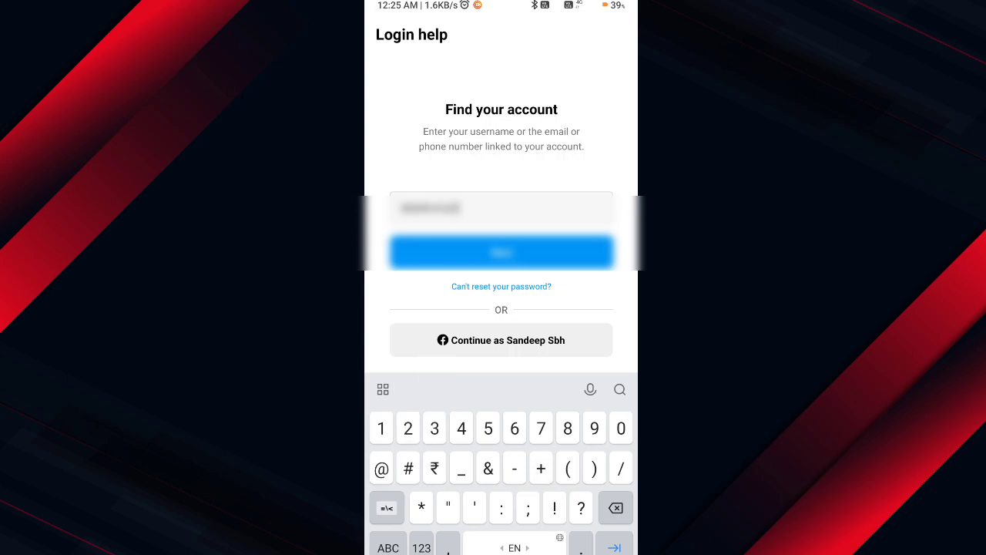
key(Return)
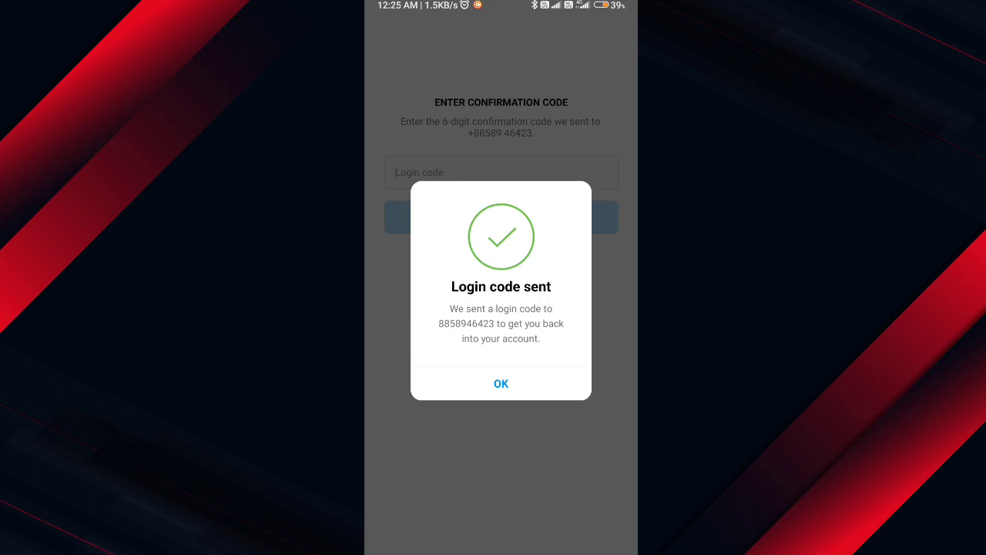
Dismiss the login-code notice and launch Messages from the app drawer.
click(501, 383)
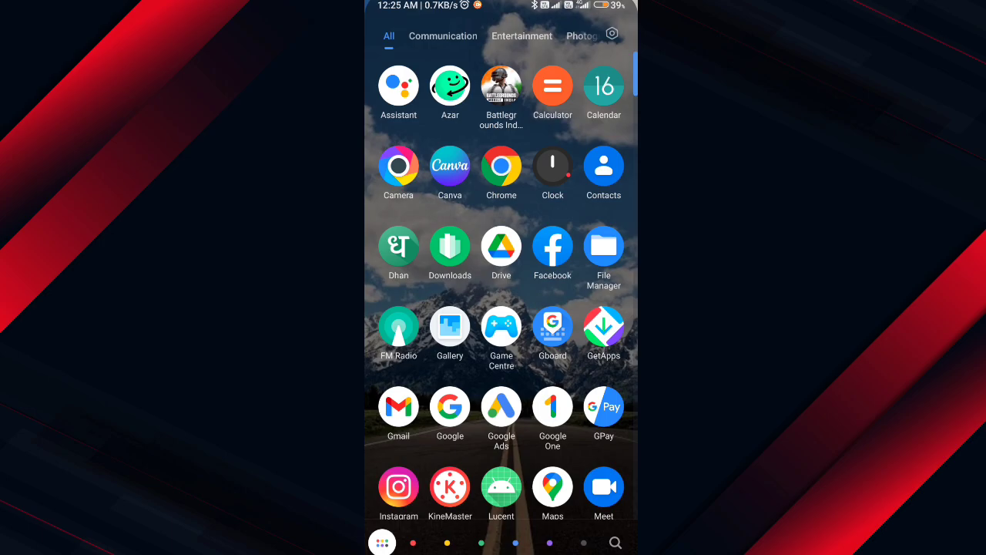
scroll(500, 285, down, 10)
scroll(501, 285, up, 3)
scroll(501, 285, up, 3)
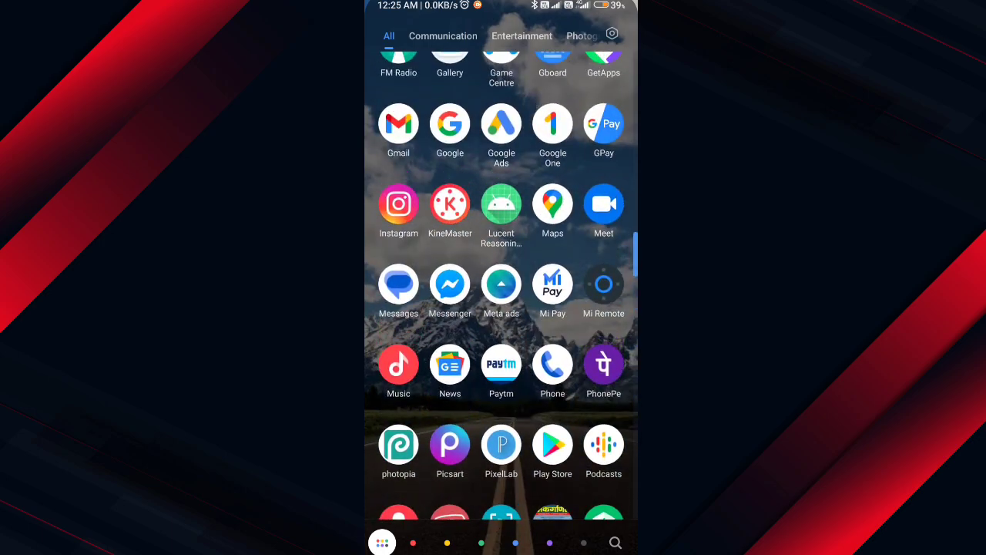
scroll(501, 285, up, 3)
scroll(501, 285, up, 3)
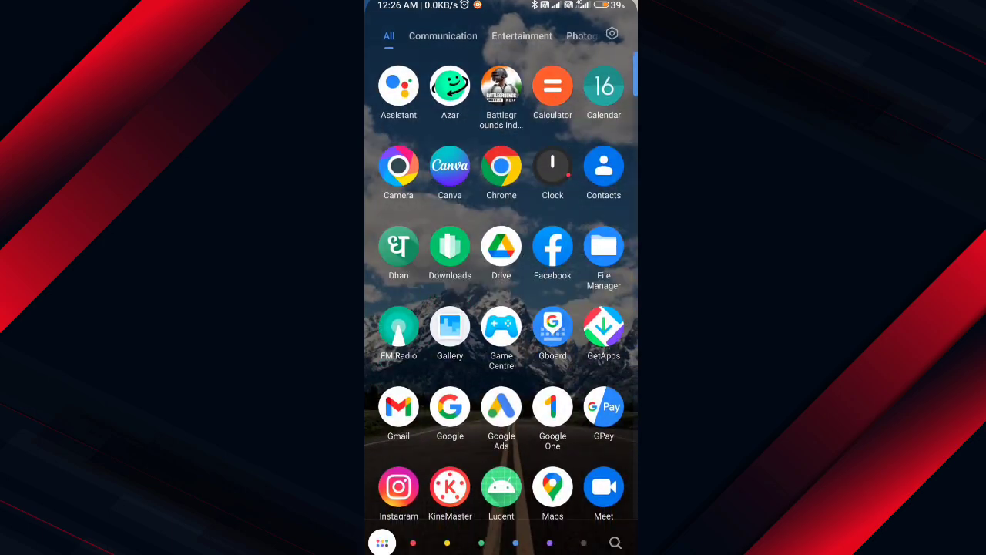
scroll(501, 285, down, 10)
scroll(501, 285, up, 2)
scroll(501, 285, up, 5)
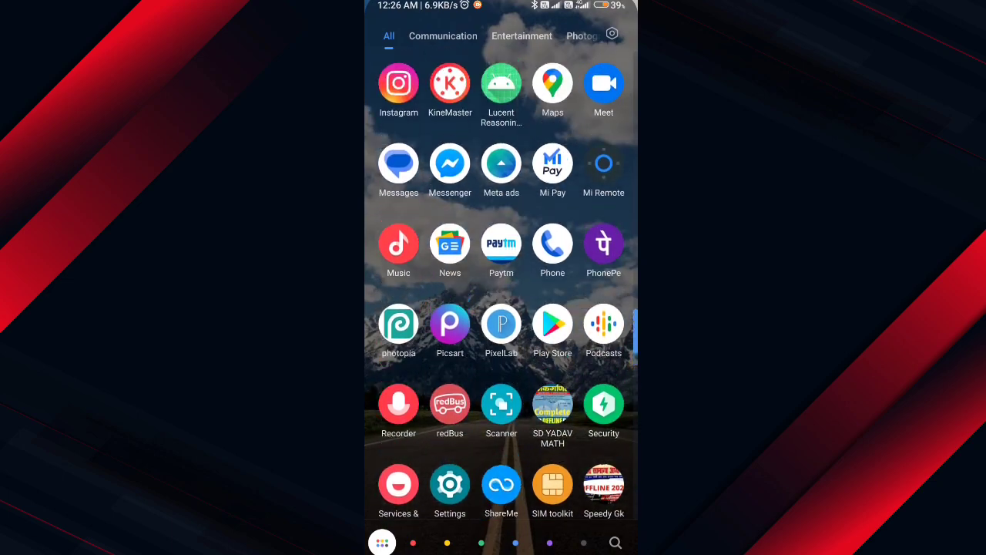
scroll(501, 285, up, 1)
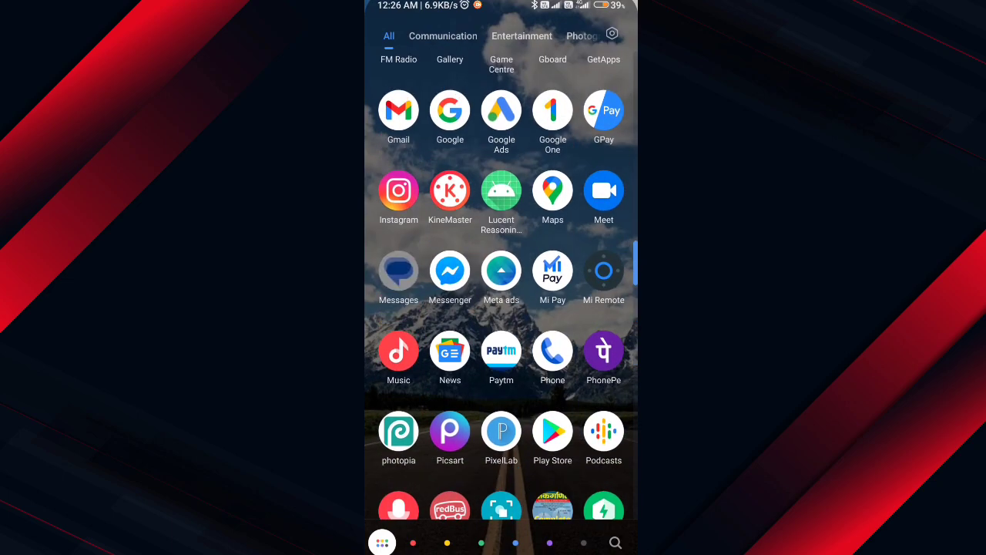
click(398, 265)
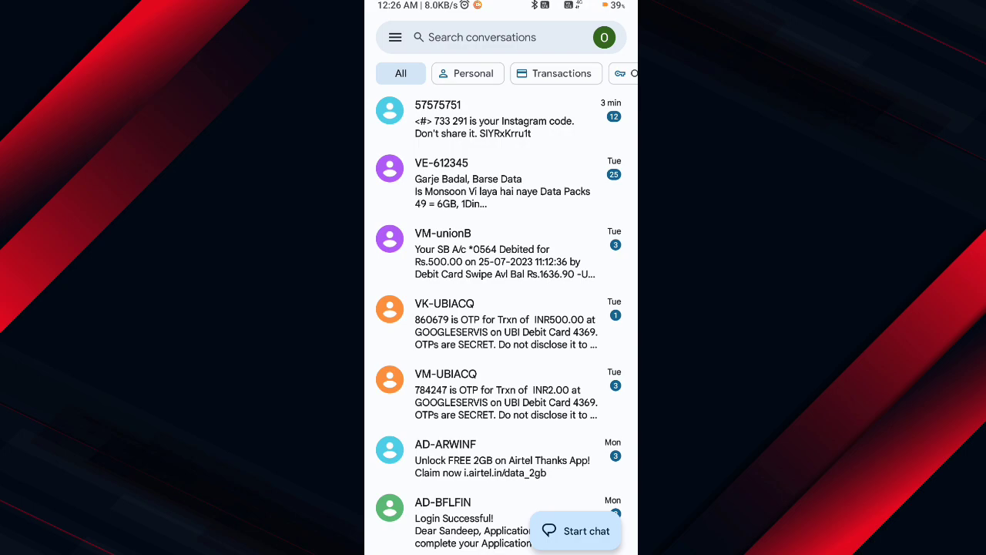
Swipe up from Messages to show the recent-apps overview.
drag(501, 551, 501, 347)
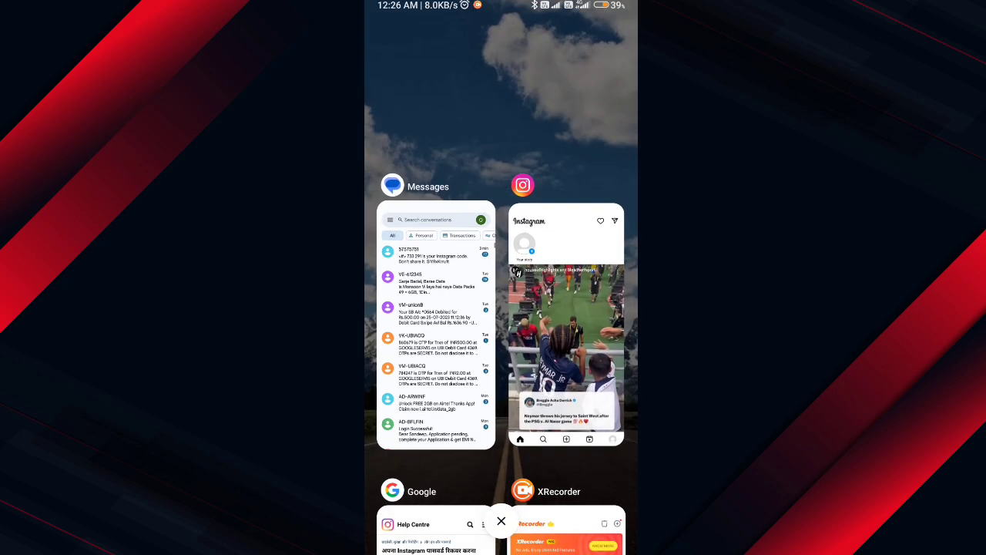
Switch back to Instagram and enter the 6-digit SMS login code.
click(566, 308)
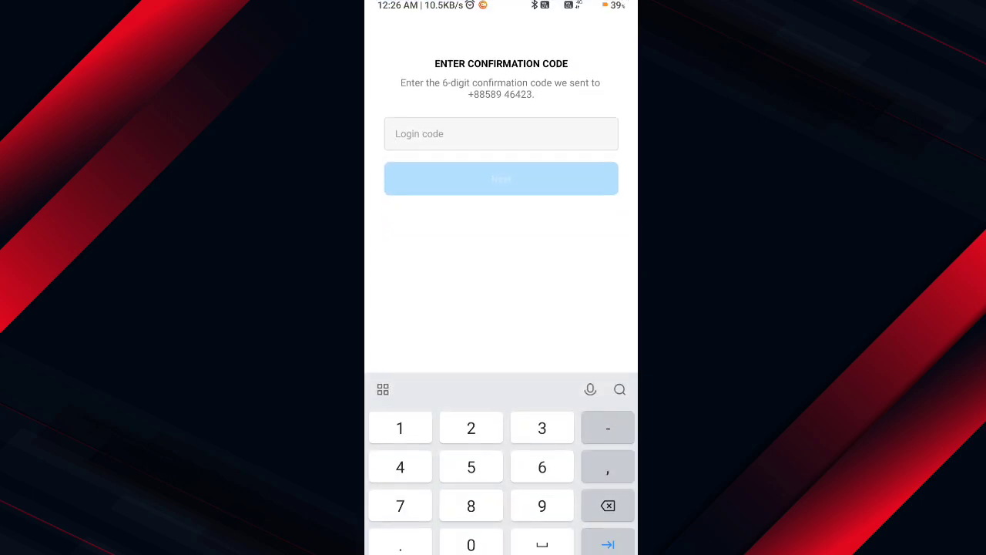
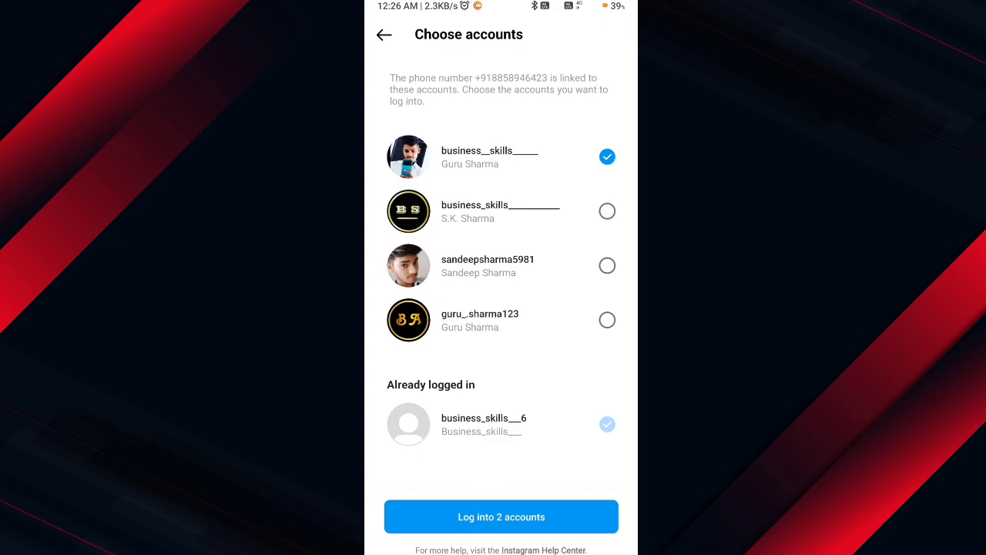
Tick the second linked account on Choose accounts and log into all 3 accounts.
click(607, 211)
click(501, 516)
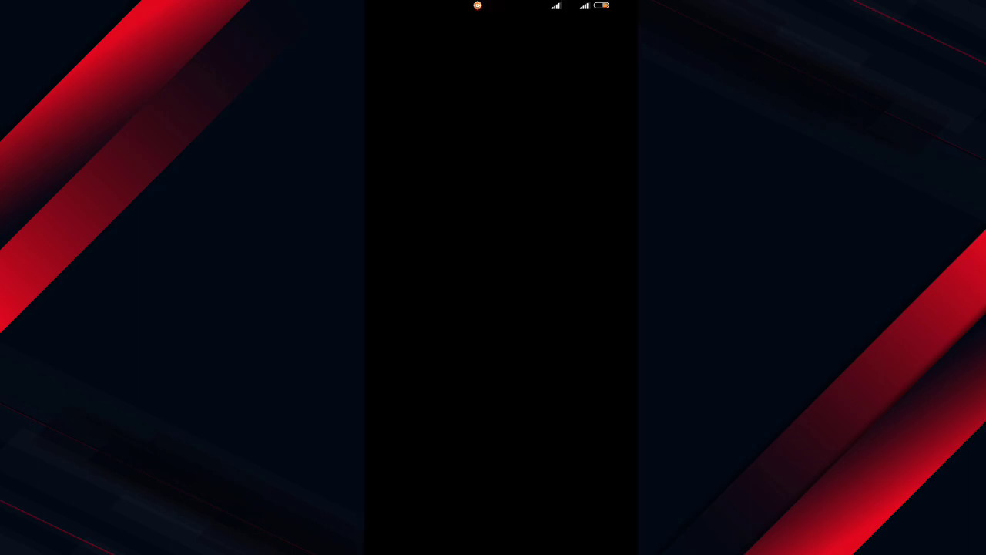
Return to Instagram from Recents, switch to the BS-logo account, and open its profile.
drag(501, 551, 501, 346)
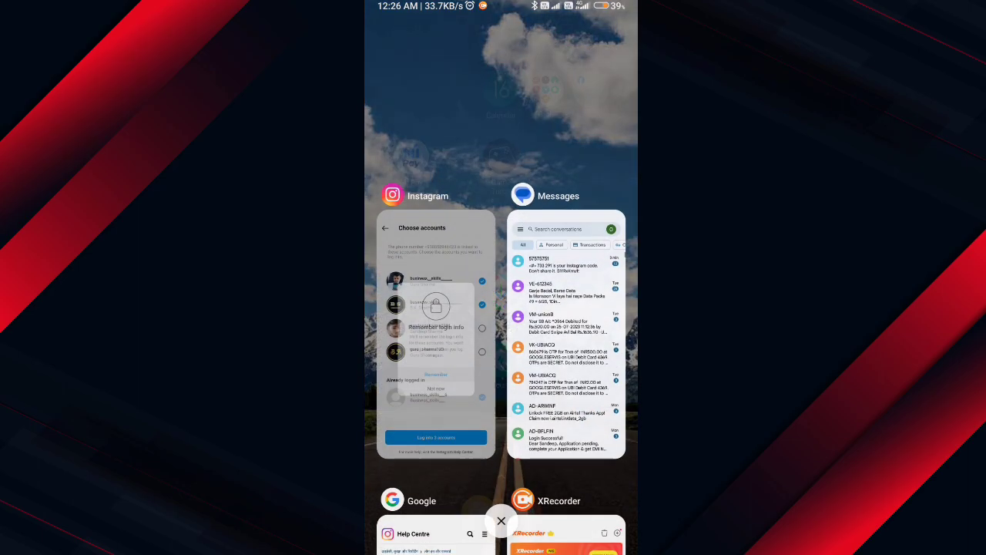
click(438, 324)
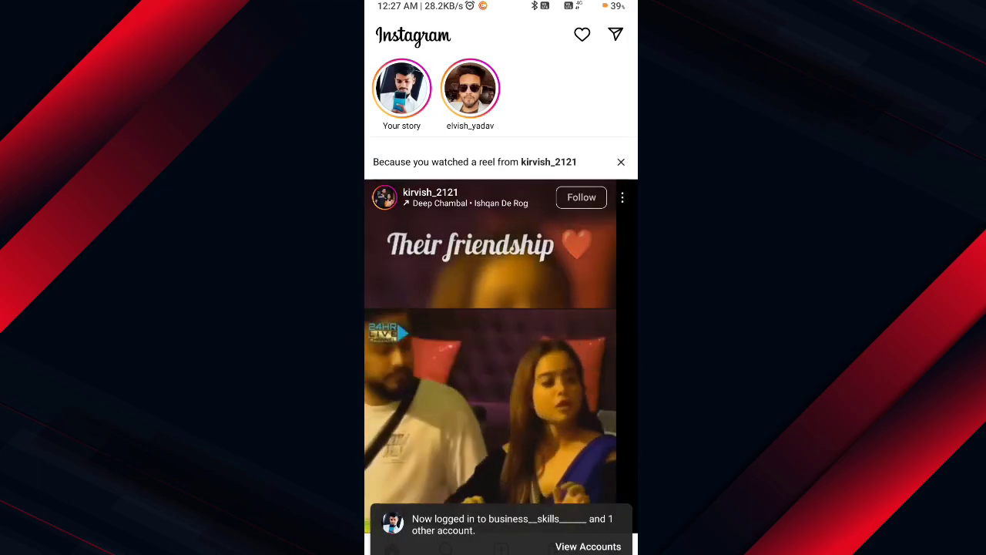
click(588, 547)
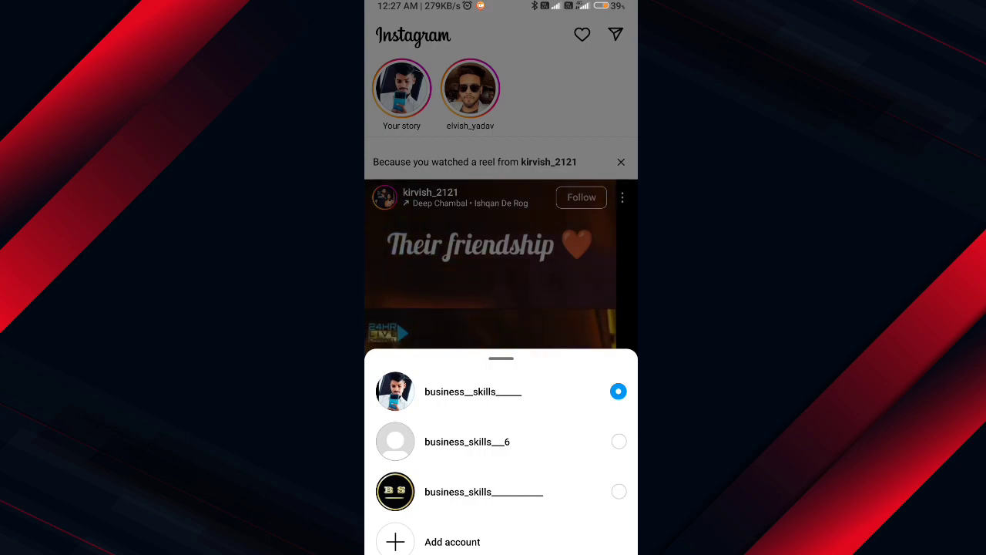
click(467, 441)
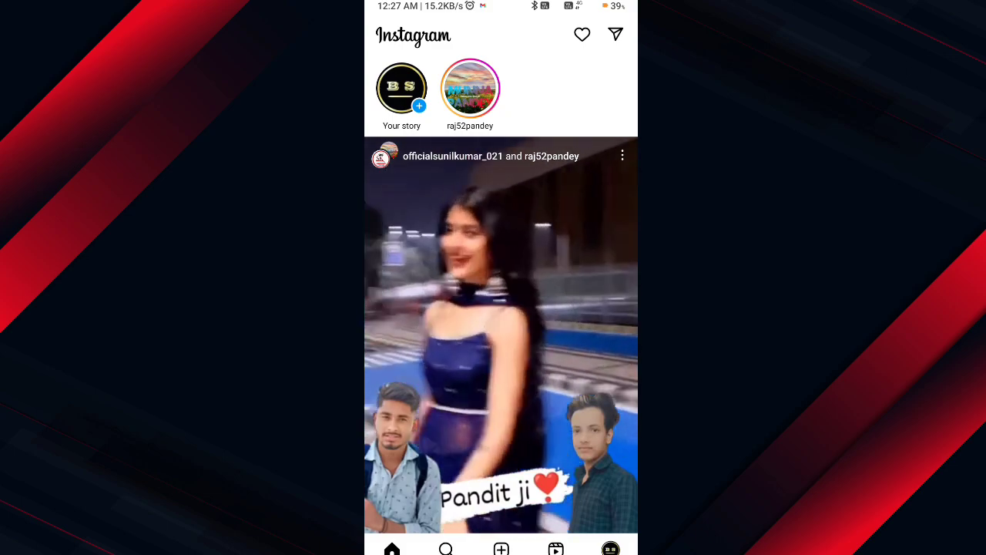
scroll(501, 309, down, 1)
click(610, 548)
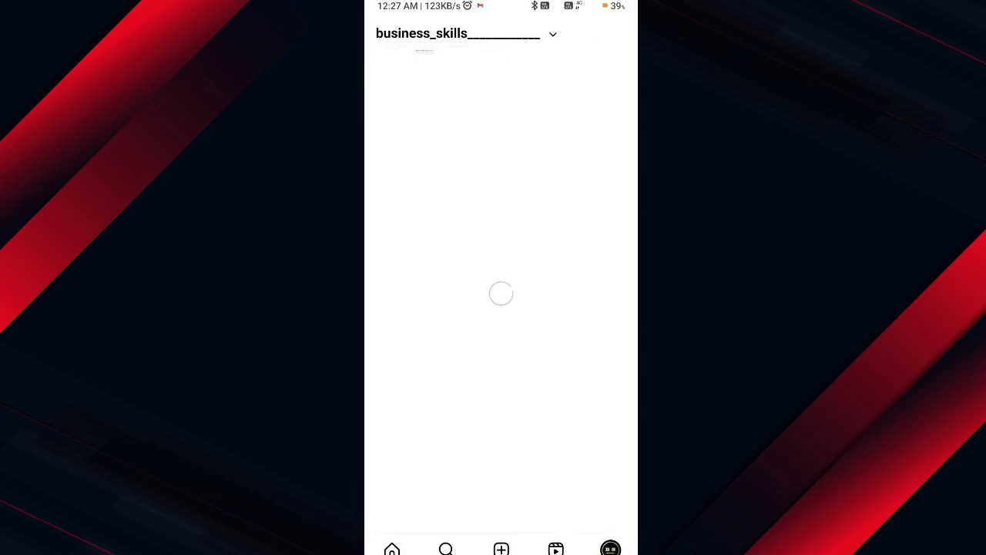